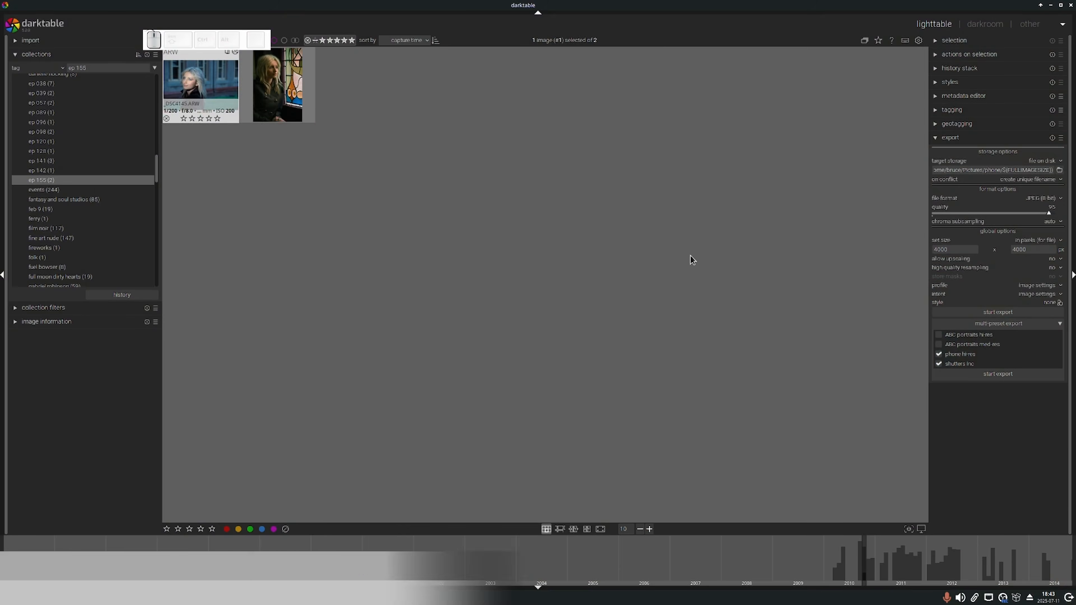
# Add the Exif.Sony2.FullImageSize tag to the metadata editor's settings, place it directly below title, and save.
pyautogui.click(853, 77)
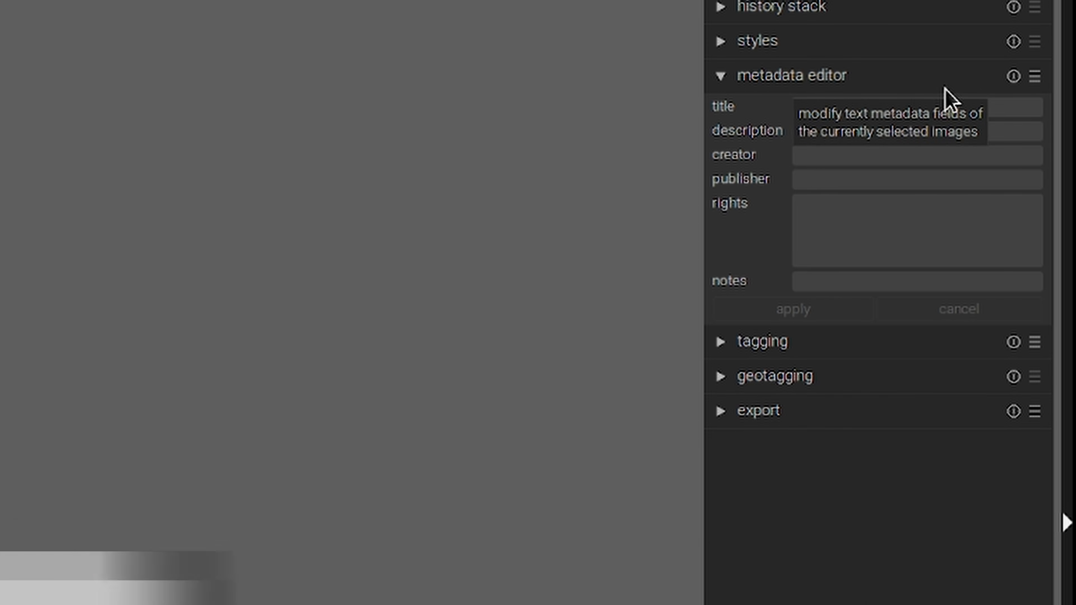
pyautogui.click(1035, 78)
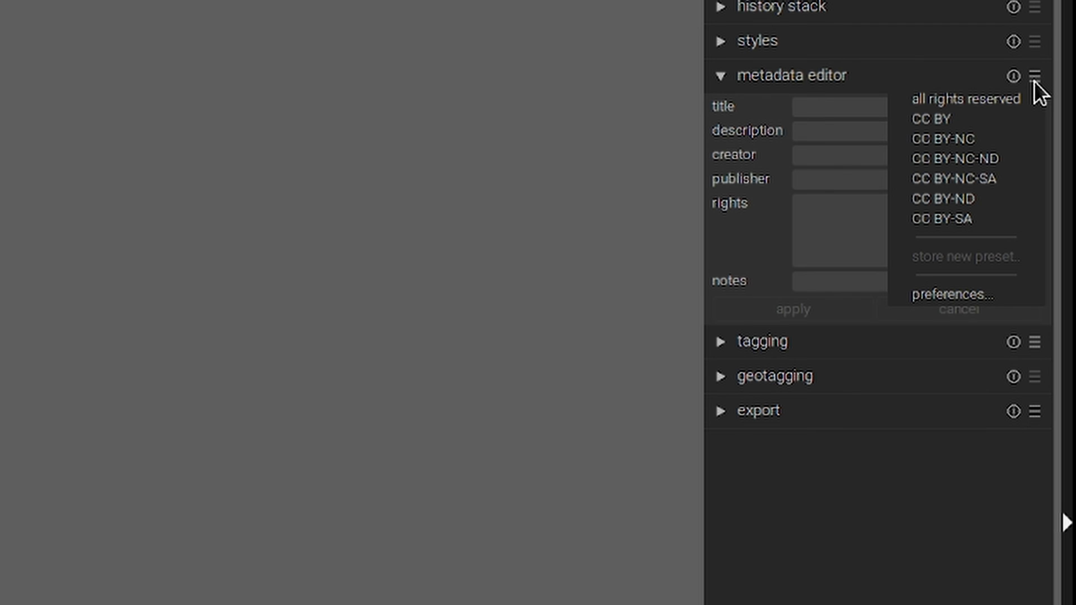
pyautogui.click(955, 294)
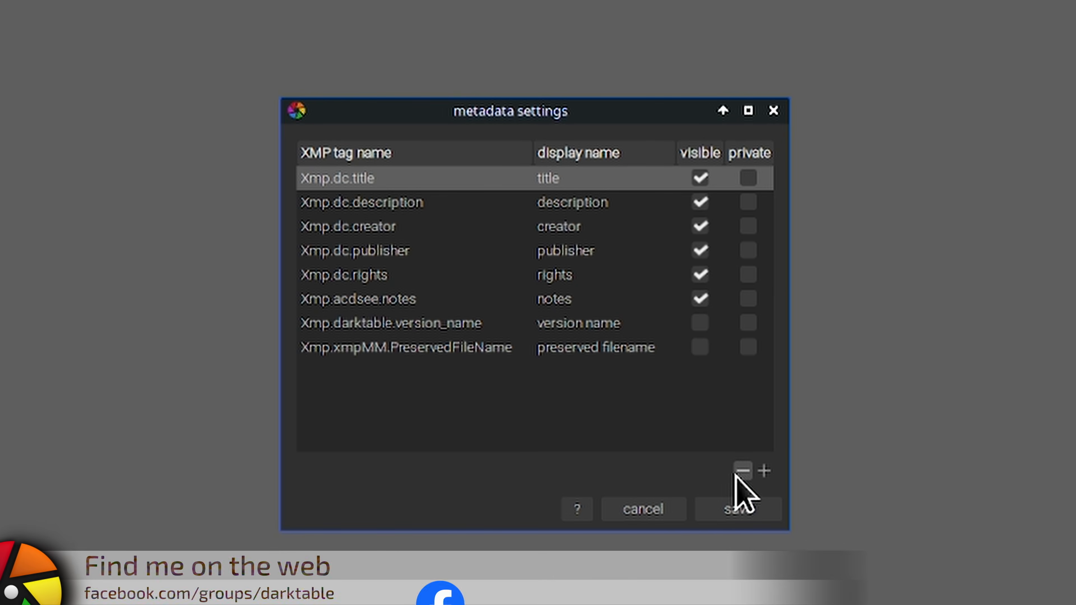
pyautogui.click(765, 471)
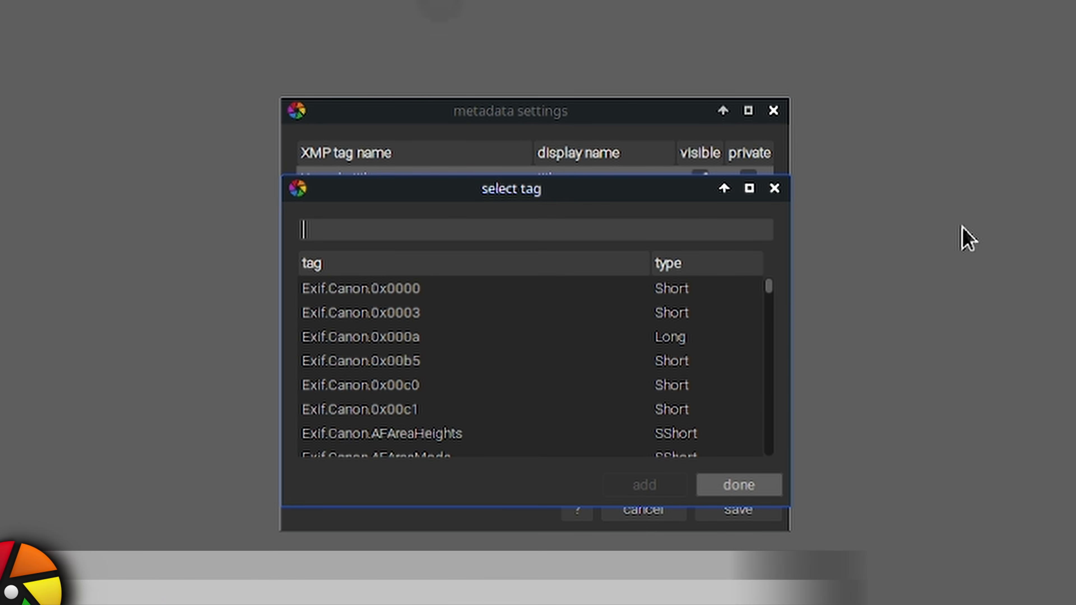
pyautogui.write('fullim')
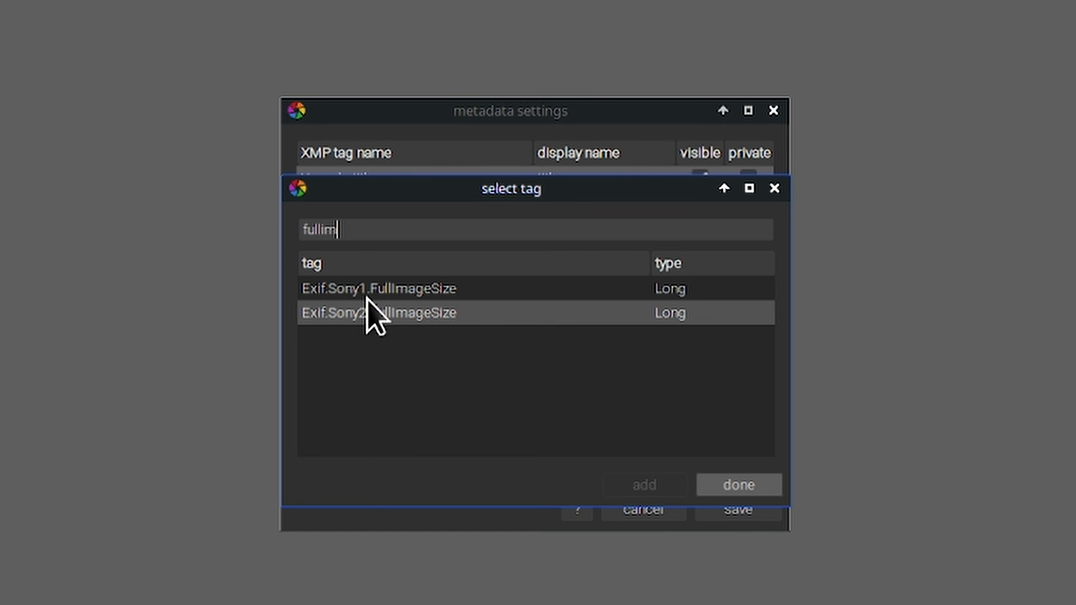
pyautogui.click(413, 314)
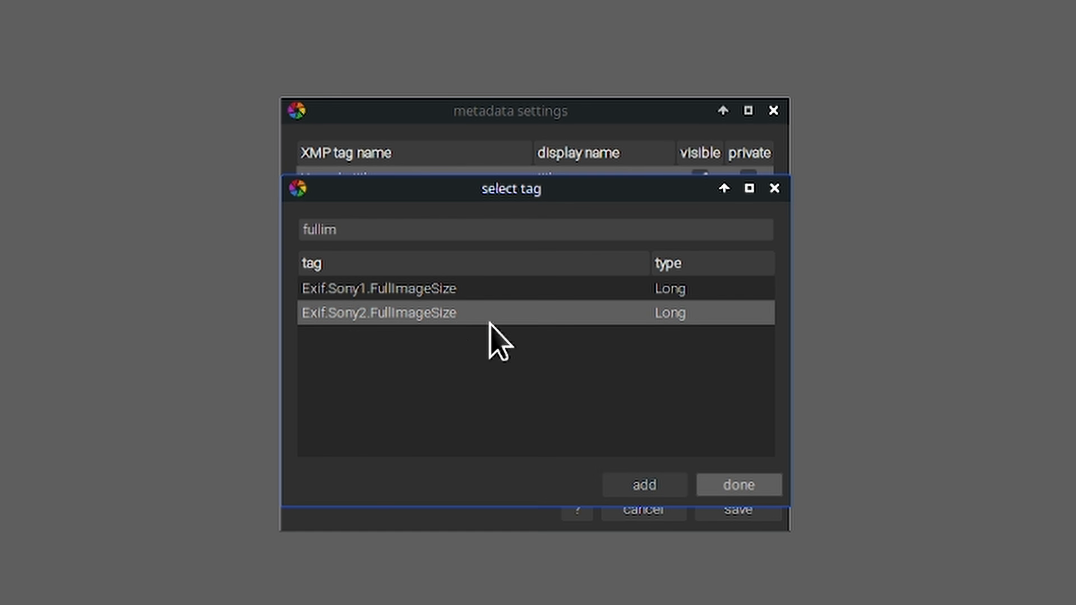
pyautogui.click(650, 489)
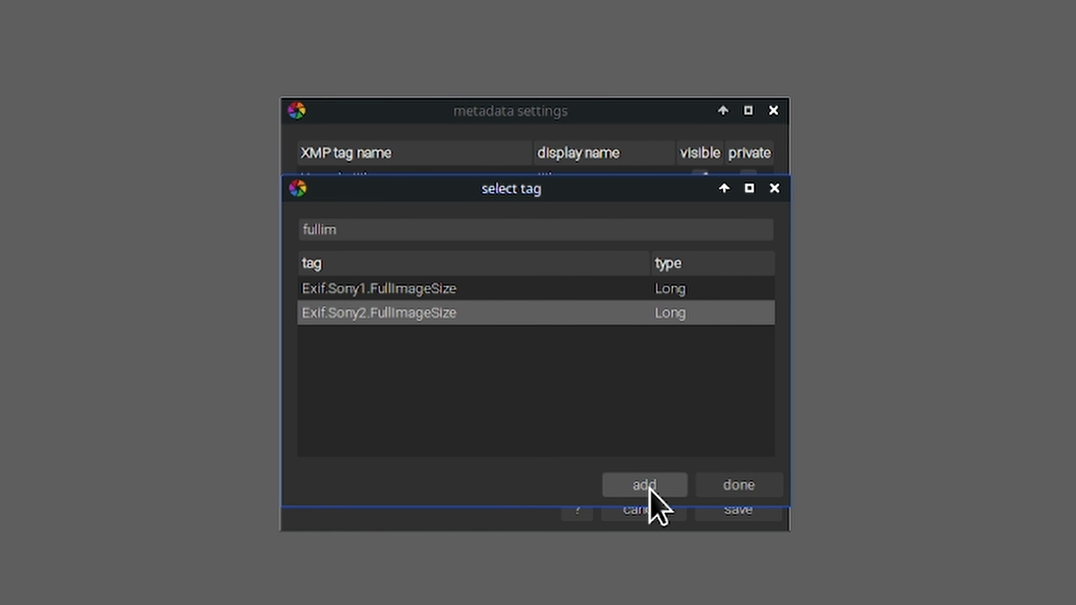
pyautogui.click(722, 489)
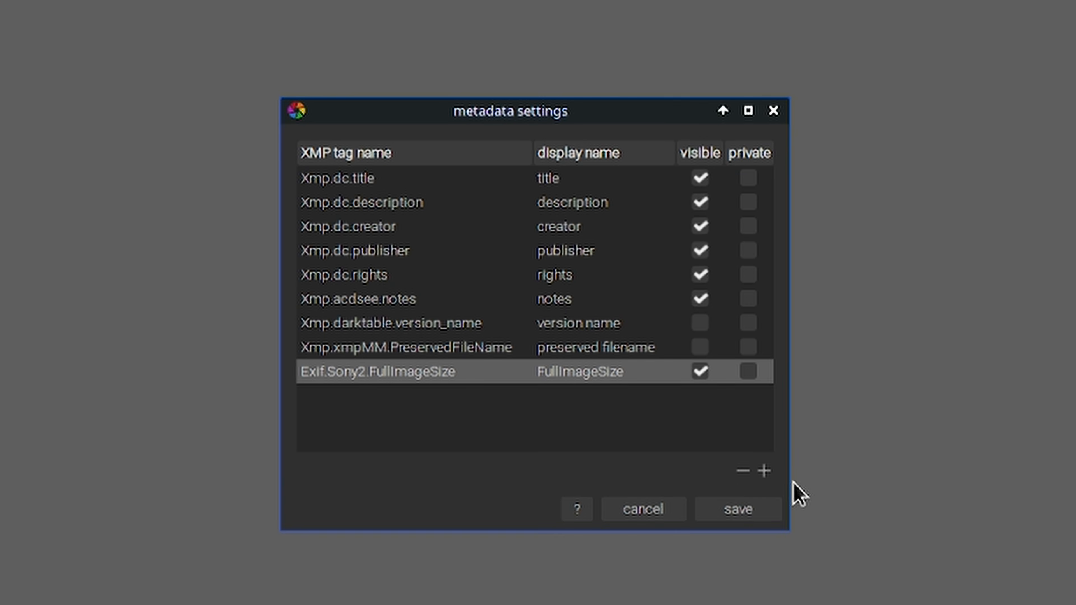
pyautogui.moveTo(432, 373); pyautogui.dragTo(432, 204)
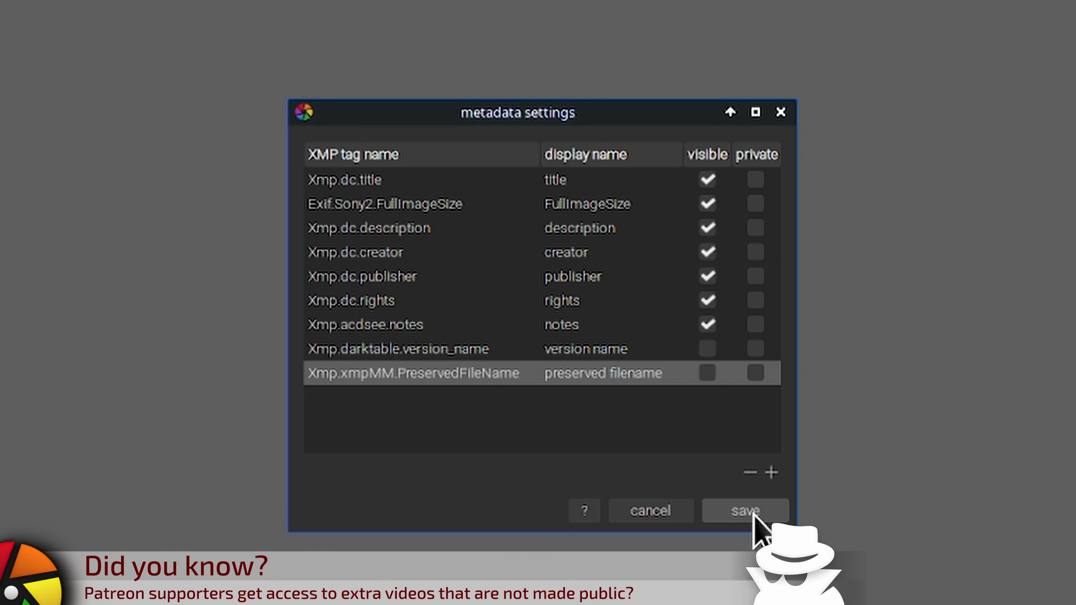
pyautogui.click(740, 512)
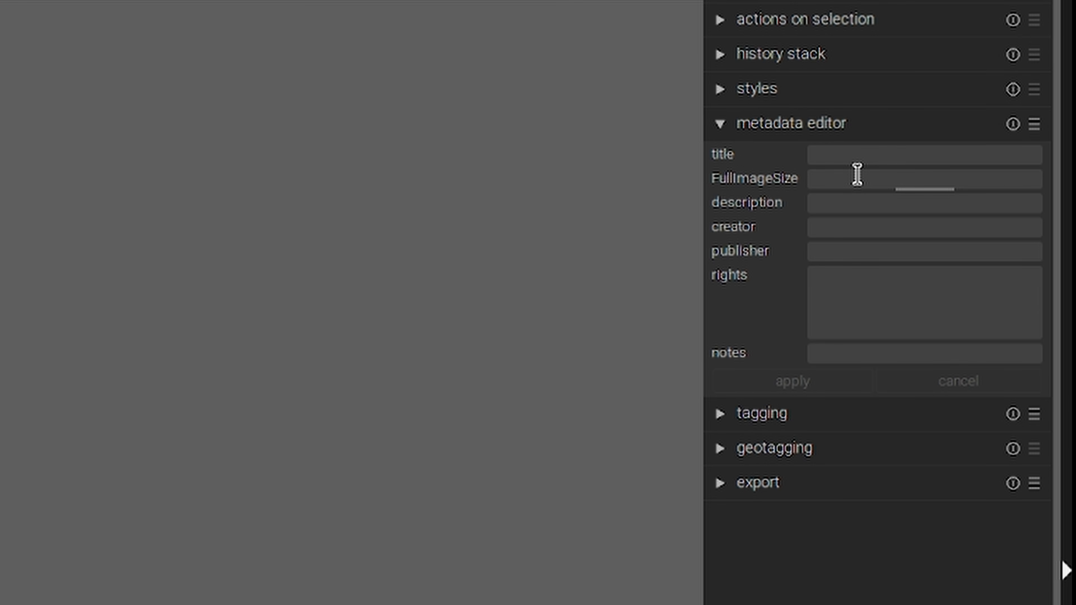
# Set the selected image's FullImageSize metadata to "really stupid big" and apply it.
pyautogui.write('really stupid big')
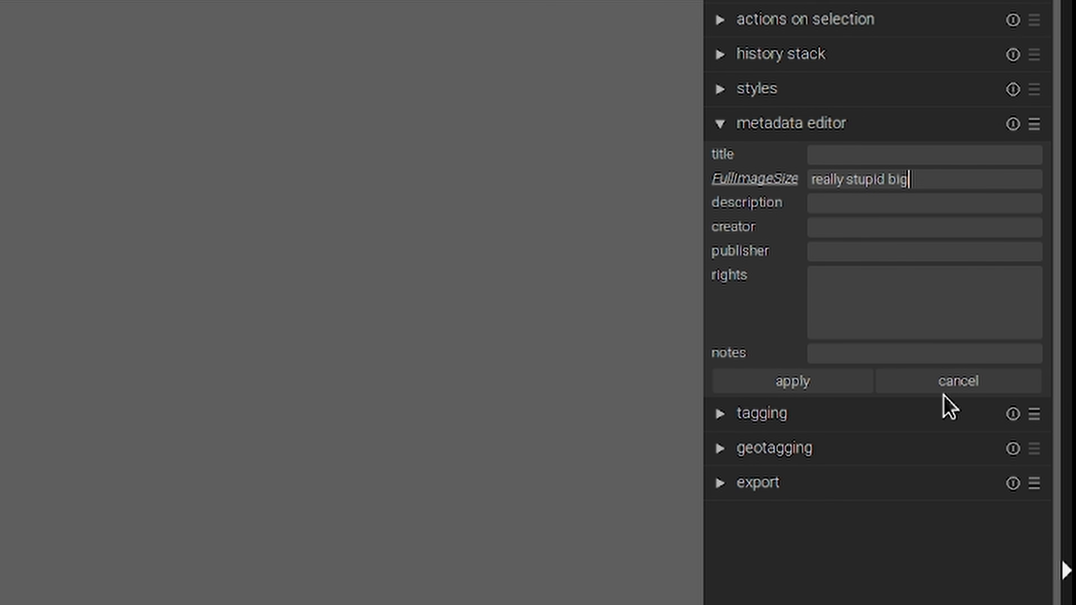
pyautogui.click(784, 384)
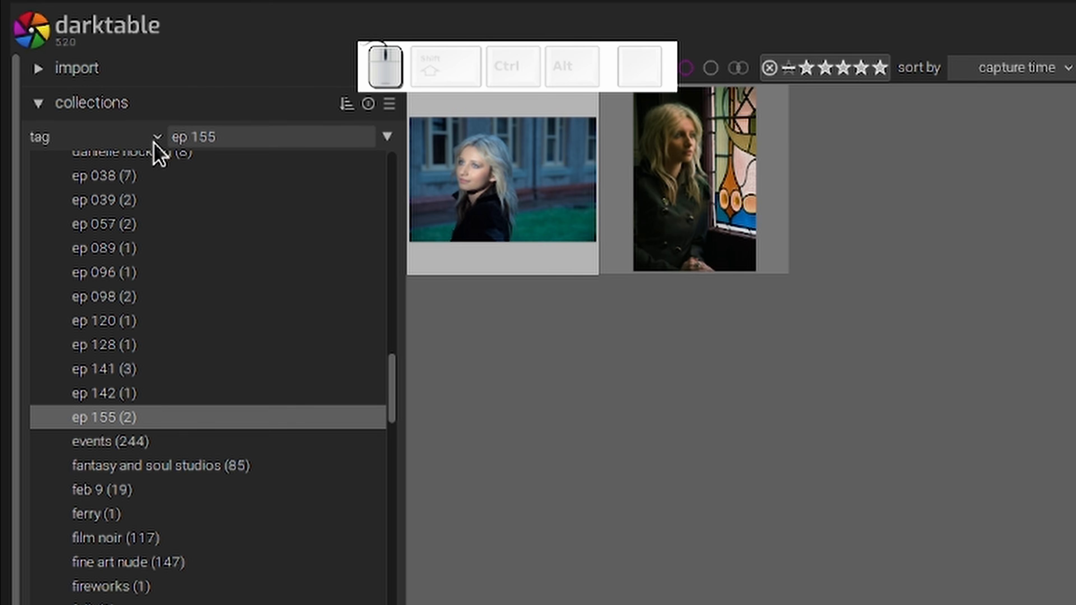
# Check the collection criteria and the import parameters for the FullImageSize metadata field.
pyautogui.click(155, 139)
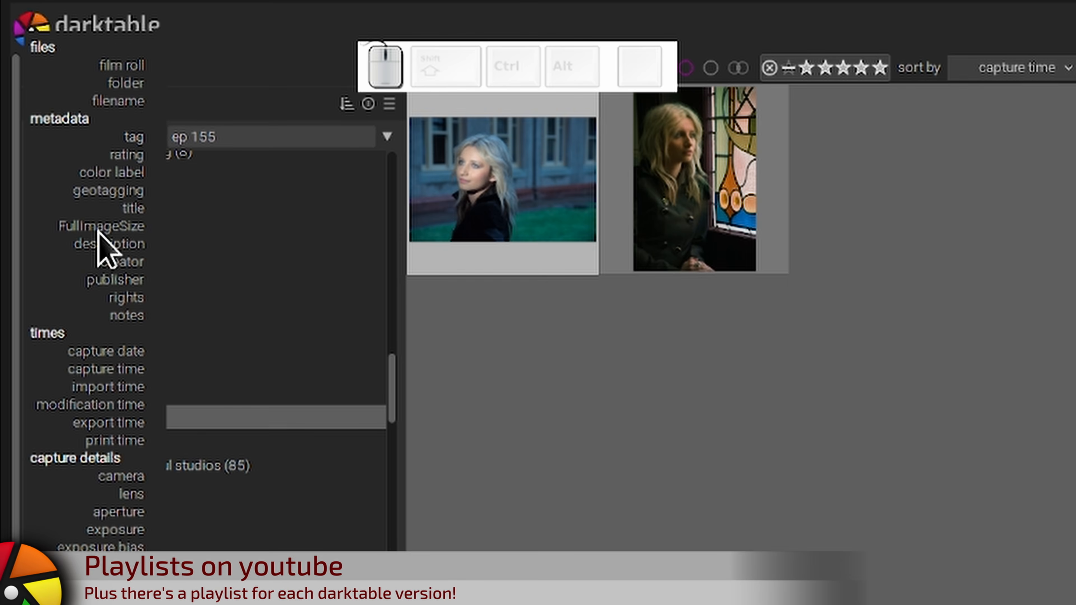
pyautogui.click(353, 238)
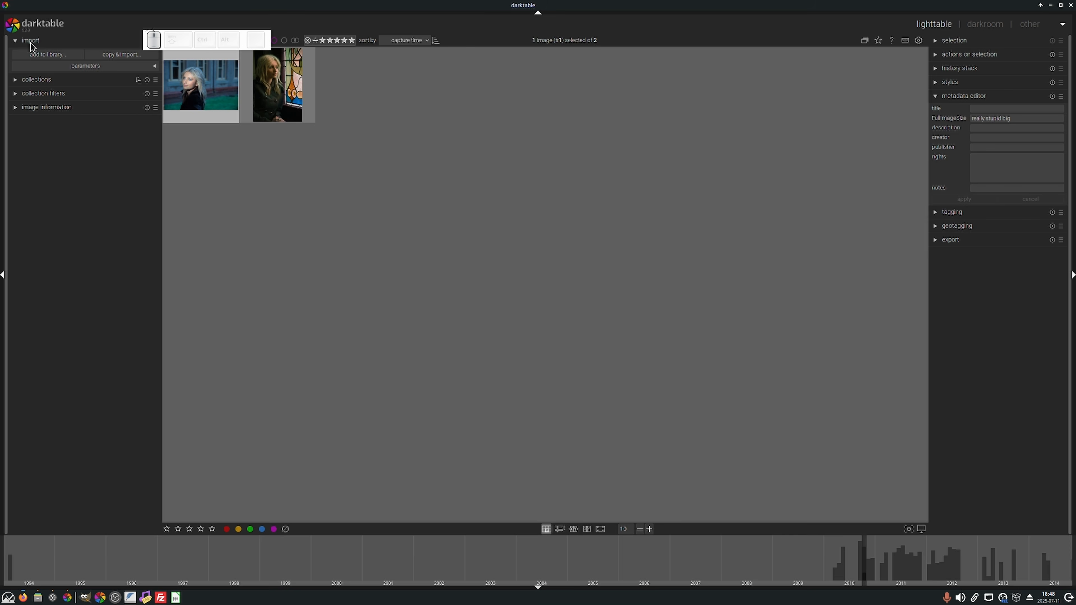
pyautogui.click(154, 66)
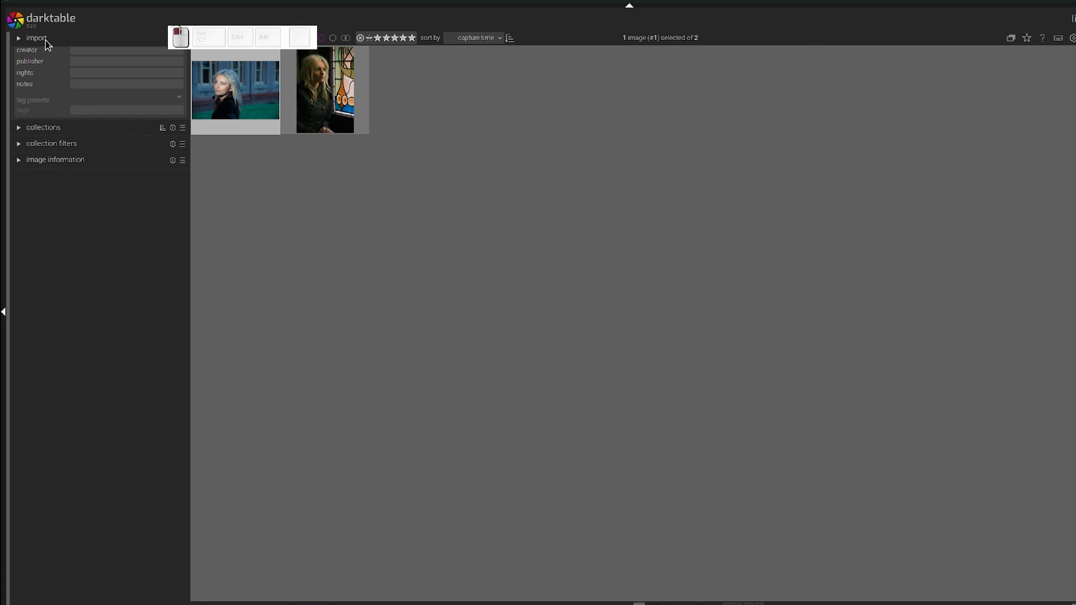
pyautogui.click(105, 18)
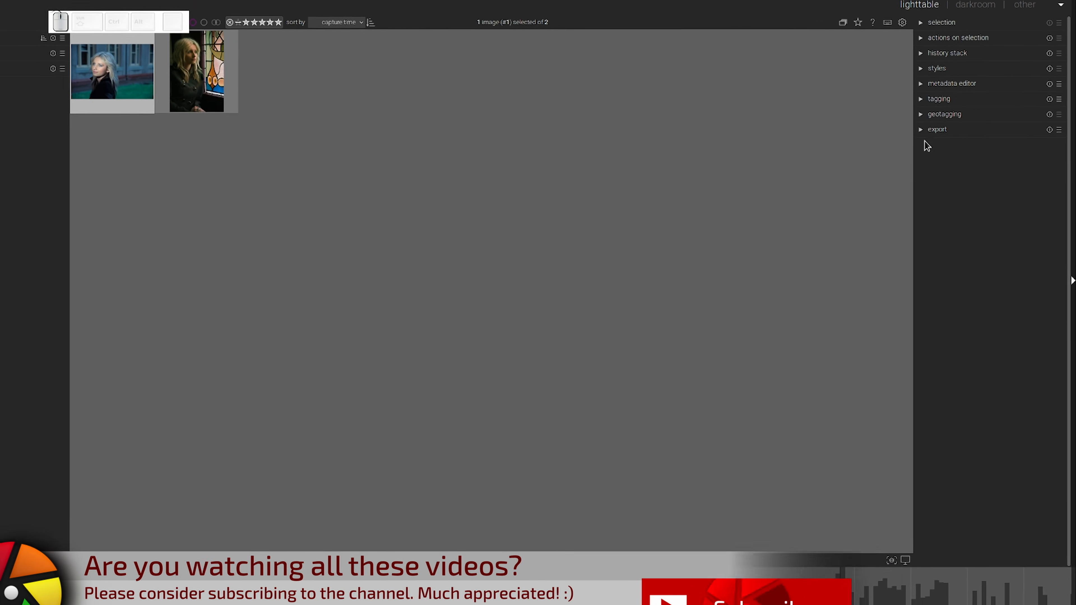
# Replace the $(FILE_NAME) variable in the export path with $(FULLIMAGESIZE) and export the selected image.
pyautogui.click(974, 35)
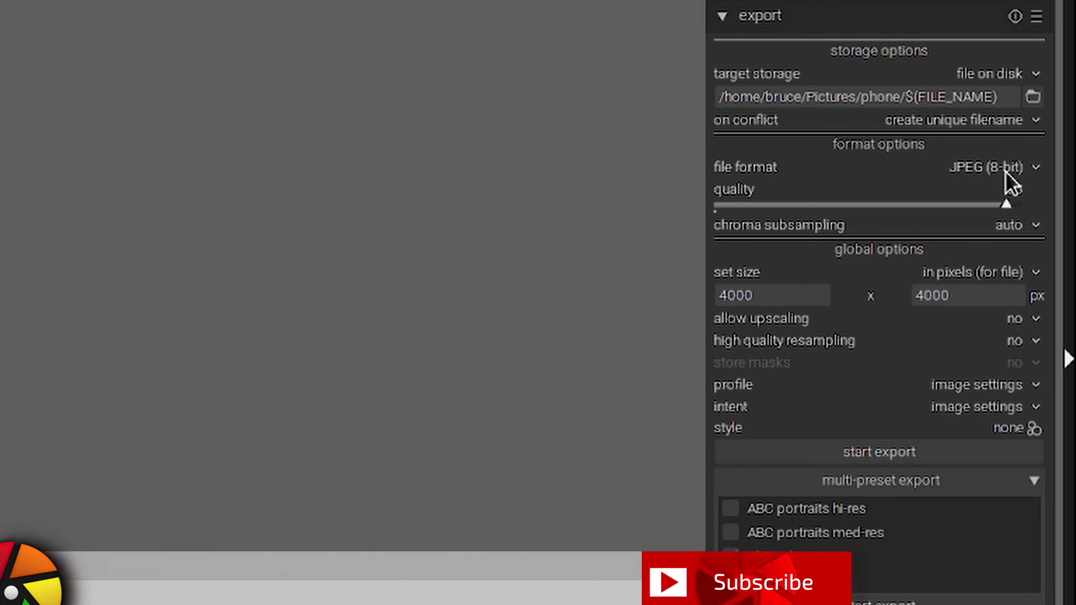
pyautogui.press('BackSpace')
pyautogui.press('BackSpace')
pyautogui.press('BackSpace')
pyautogui.press('BackSpace')
pyautogui.press('BackSpace')
pyautogui.press('BackSpace')
pyautogui.press('BackSpace')
pyautogui.press('BackSpace')
pyautogui.press('BackSpace')
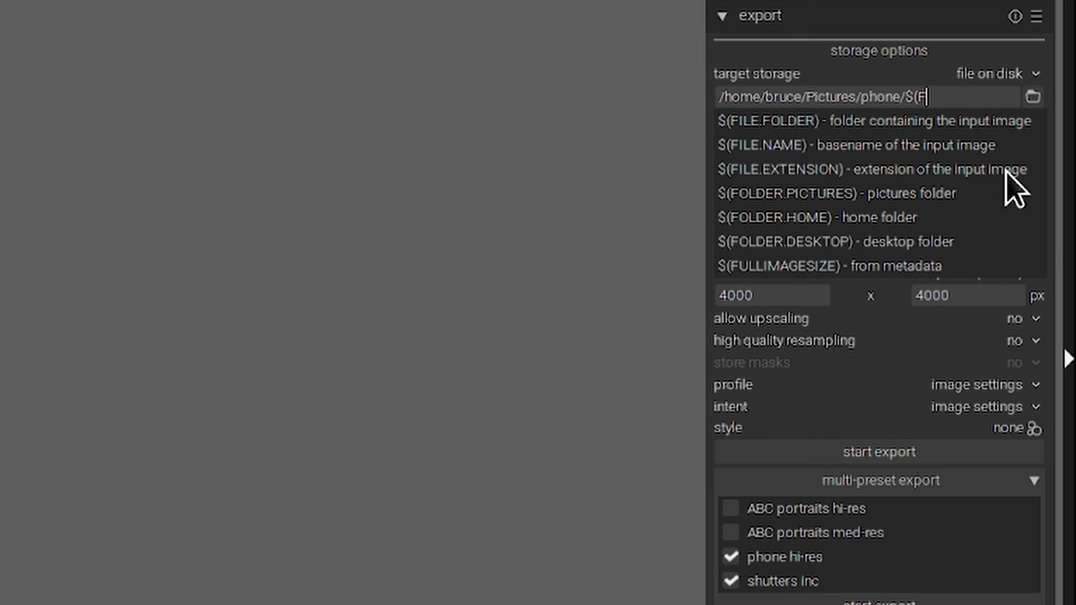
pyautogui.write('ul')
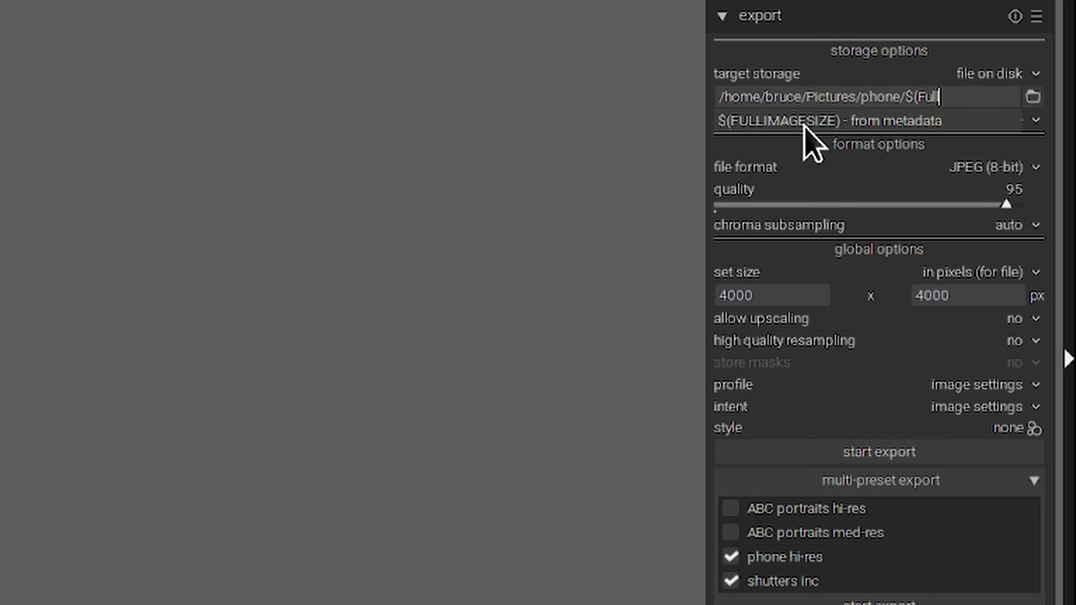
pyautogui.write('l')
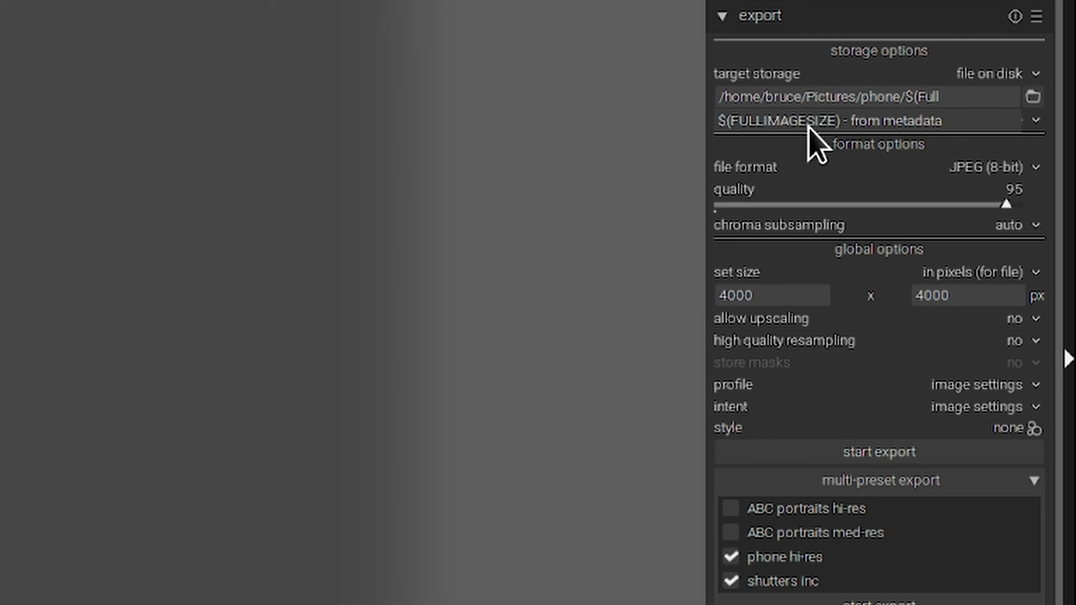
pyautogui.click(804, 121)
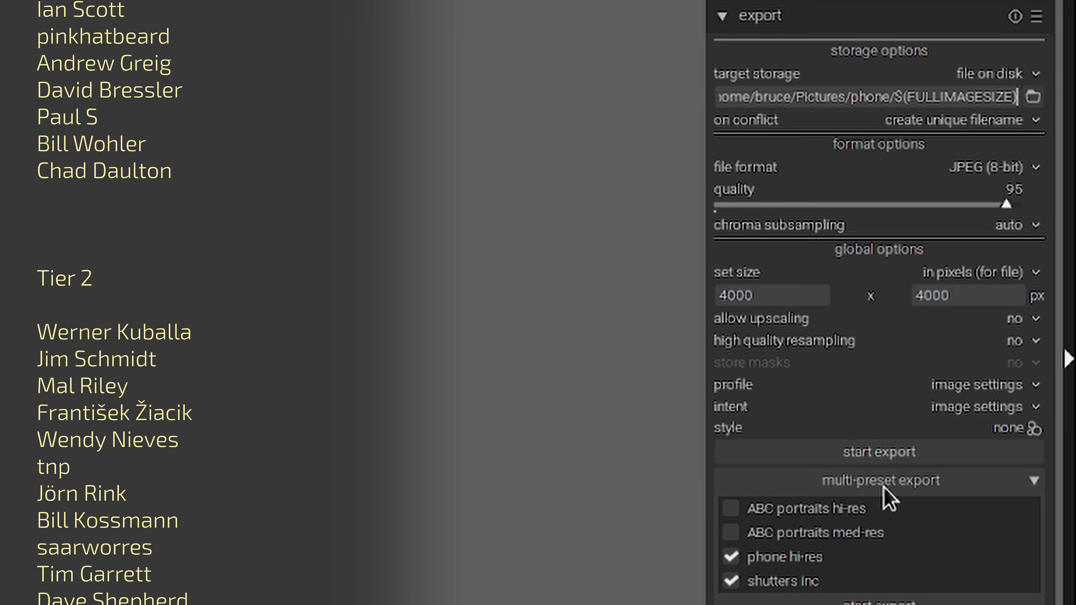
pyautogui.click(884, 455)
# Switch to the Thunar window of the phone folder, move it clear of the screen corner, and select the exported JPEG.
pyautogui.hotkey('alt', 'Tab')
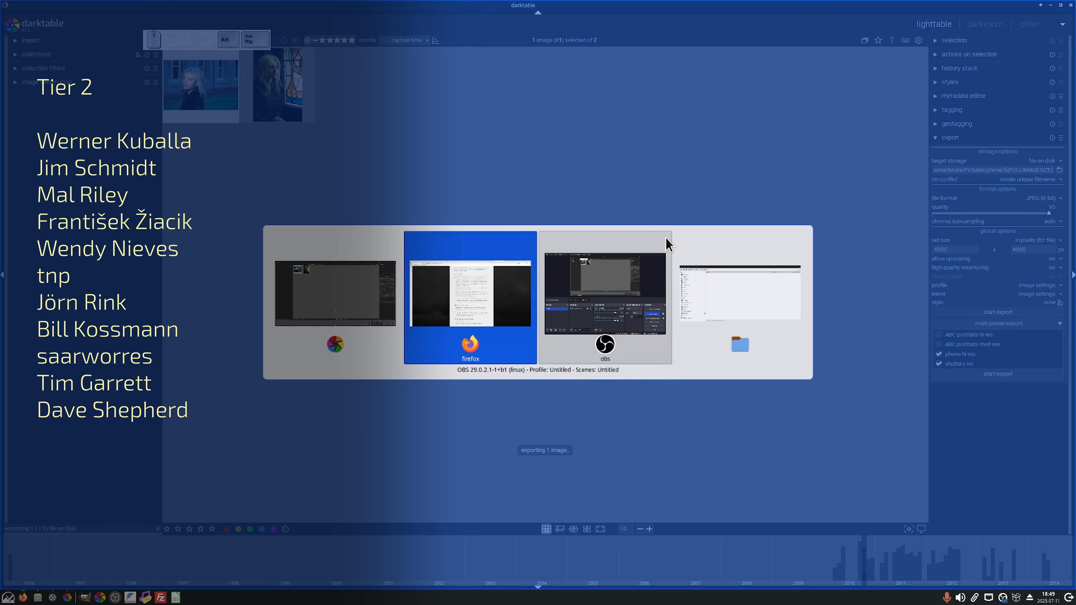
pyautogui.hotkey('alt', 'Tab')
pyautogui.hotkey('alt', 'Tab')
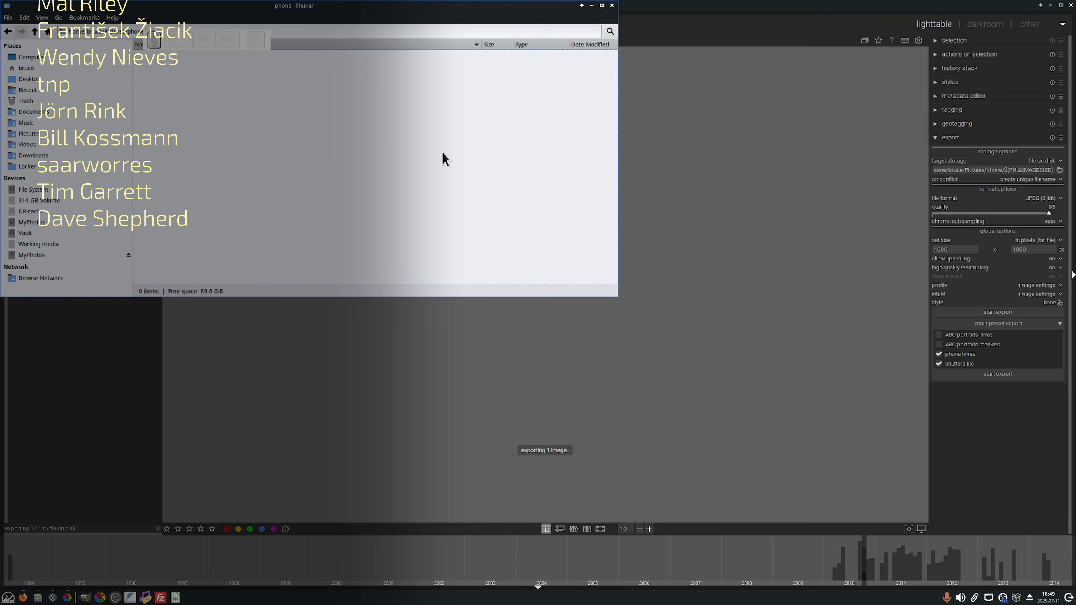
pyautogui.moveTo(334, 6); pyautogui.dragTo(416, 97)
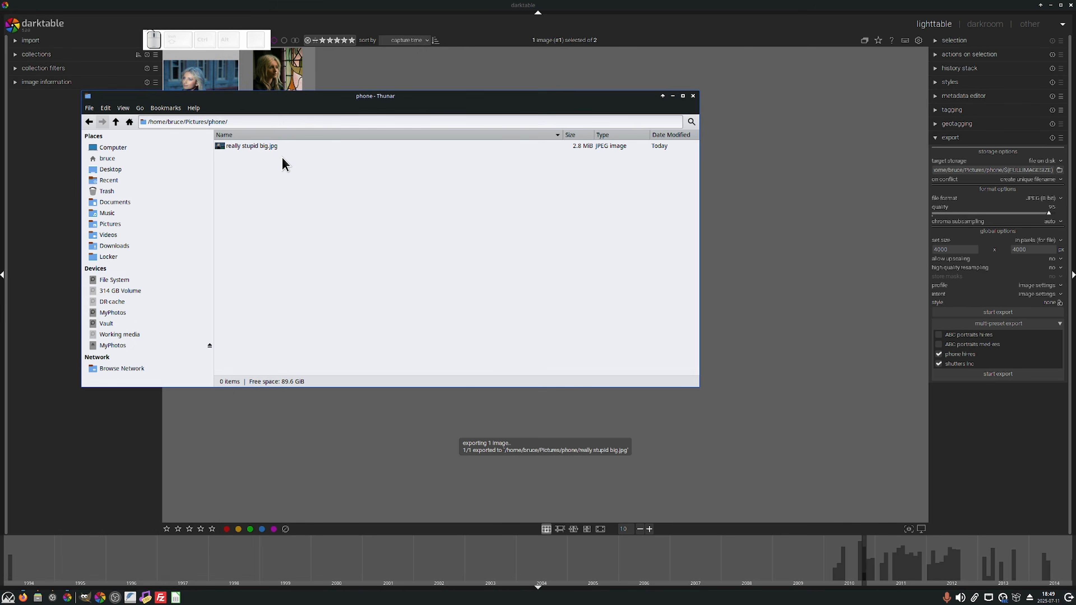
pyautogui.click(253, 149)
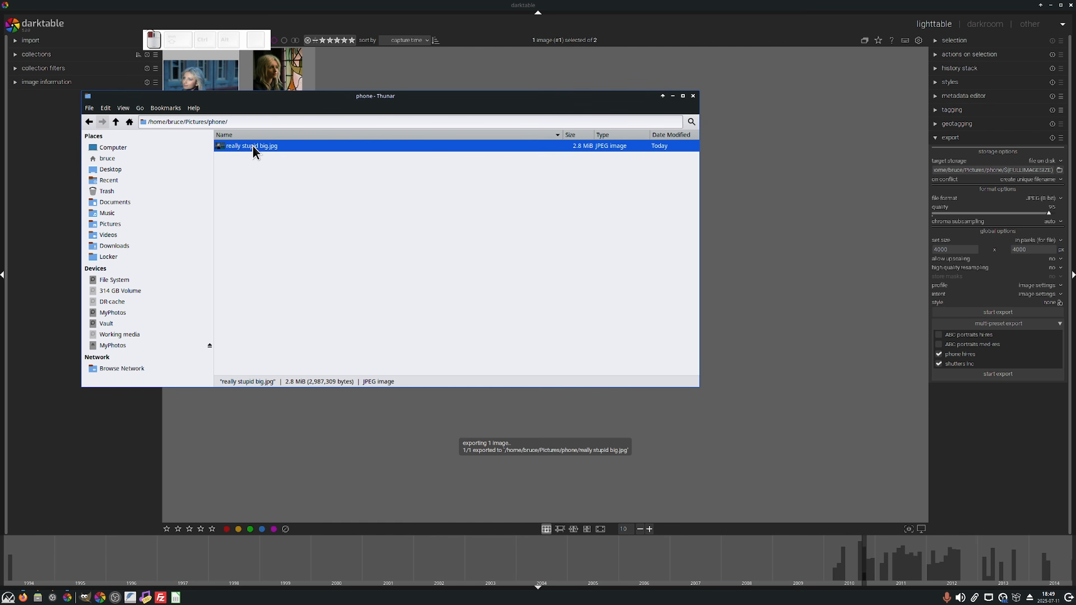